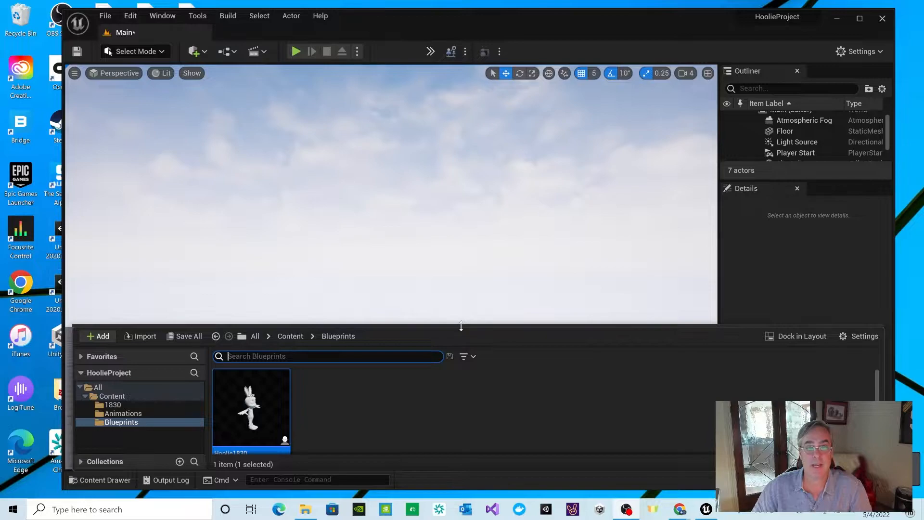
Step: Try placing the Hoolie1830 blueprint character in the level and delete the placed actor
{"action": "left_click_drag", "start_coordinate": [461, 326], "coordinate": [477, 242]}
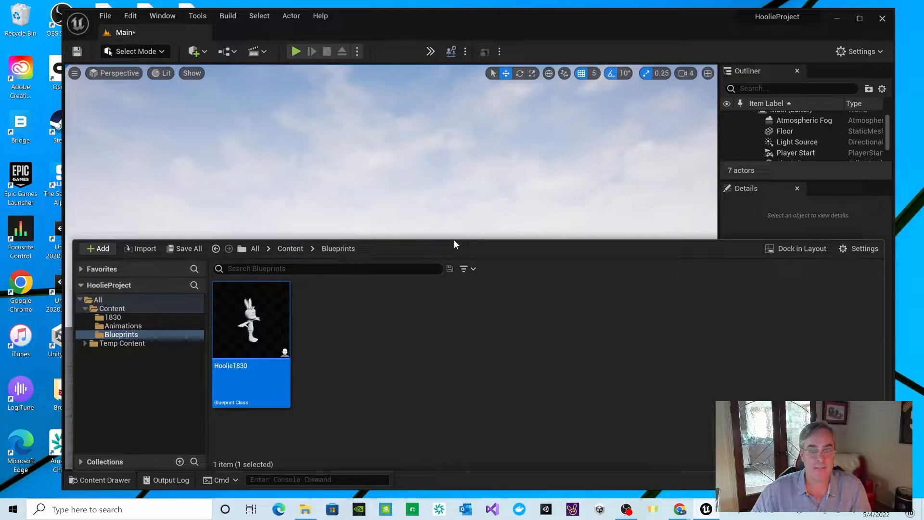
{"action": "left_click_drag", "start_coordinate": [458, 240], "coordinate": [462, 389]}
{"action": "mouse_move", "coordinate": [268, 442]}
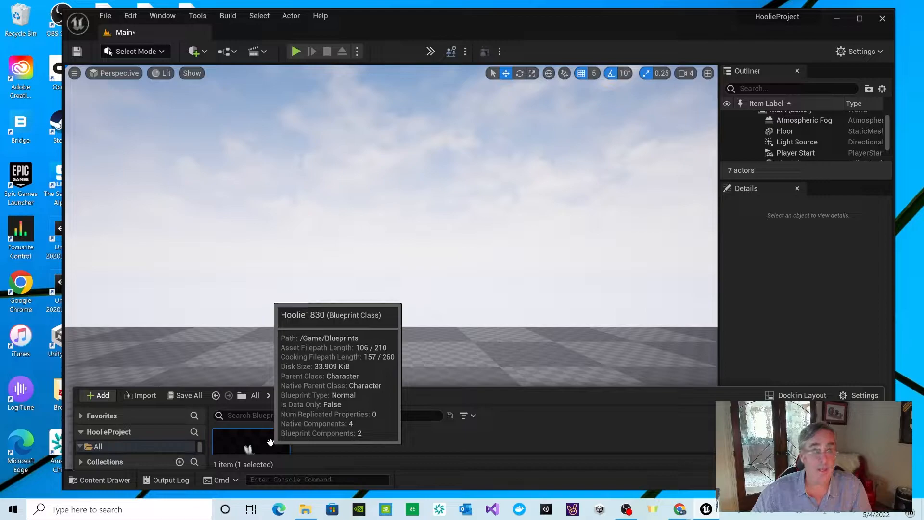
{"action": "left_click_drag", "start_coordinate": [270, 442], "coordinate": [404, 373]}
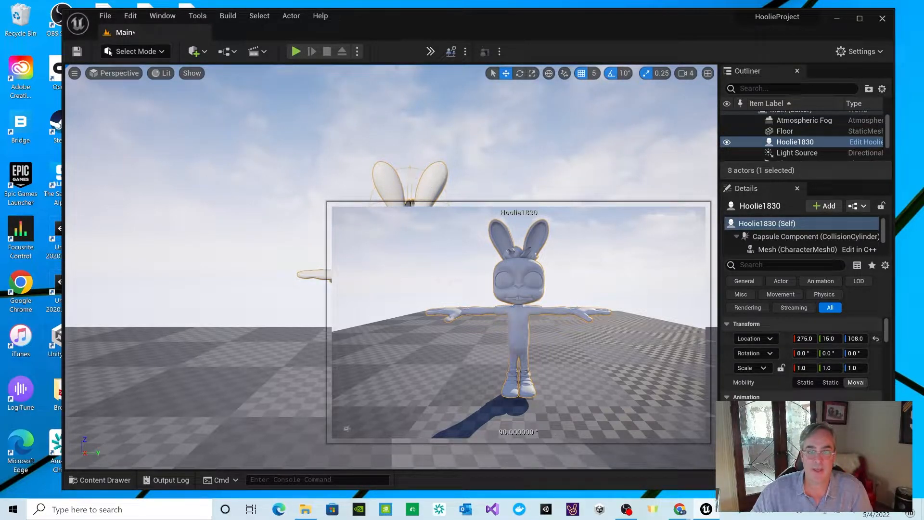
{"action": "key", "text": "Delete"}
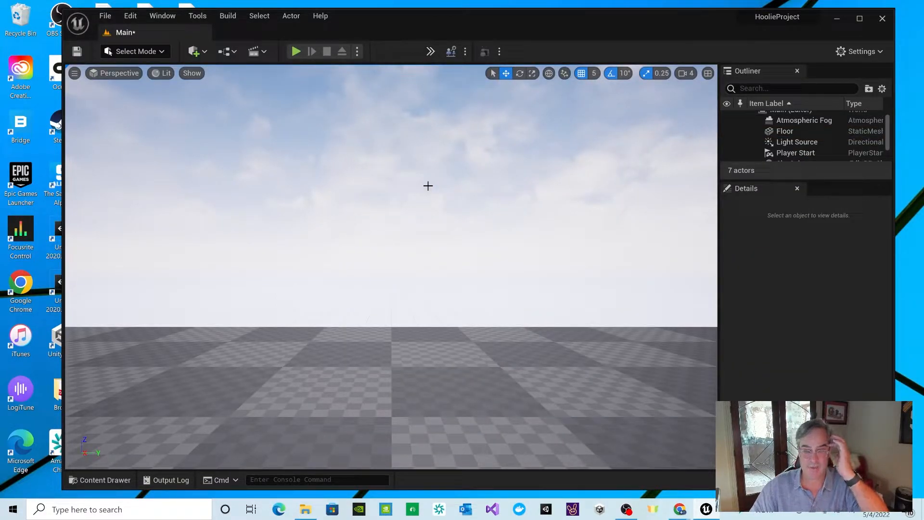
Step: Create a blueprint class based on Game Mode Base in the Blueprints folder and name it HoolieGameMode
{"action": "left_click", "coordinate": [113, 483]}
{"action": "left_click_drag", "start_coordinate": [386, 388], "coordinate": [411, 222]}
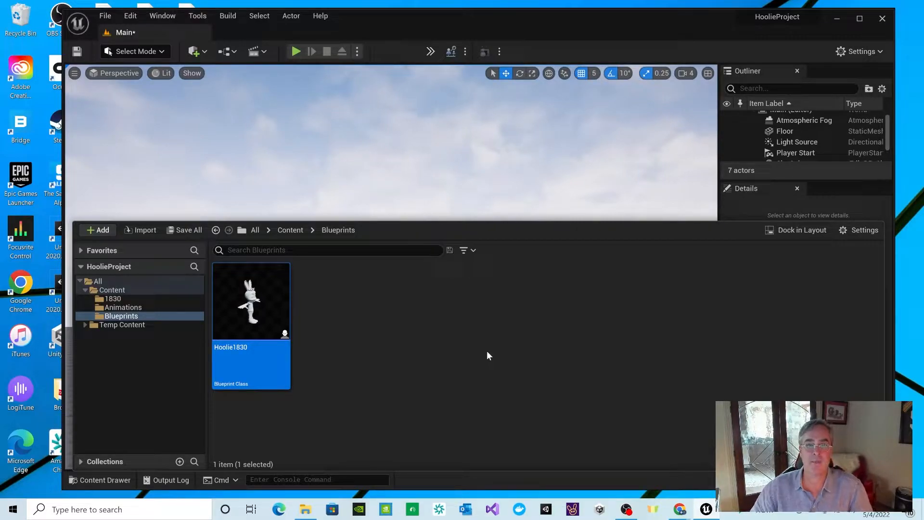
{"action": "left_click", "coordinate": [134, 315]}
{"action": "left_click", "coordinate": [357, 336]}
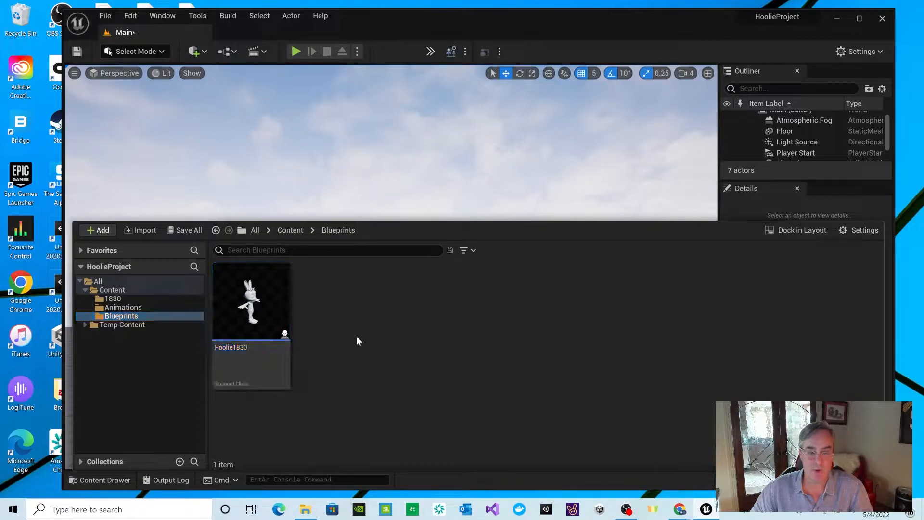
{"action": "right_click", "coordinate": [366, 338]}
{"action": "mouse_move", "coordinate": [366, 337]}
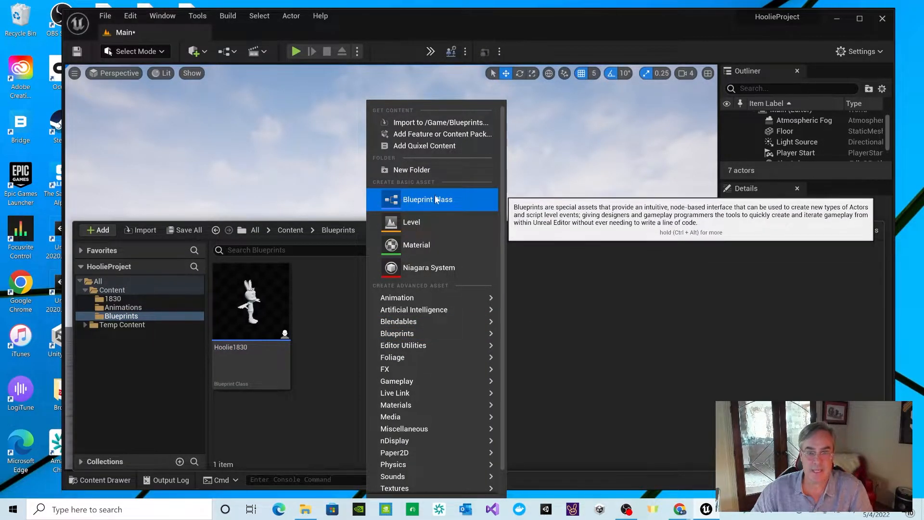
{"action": "left_click", "coordinate": [404, 202]}
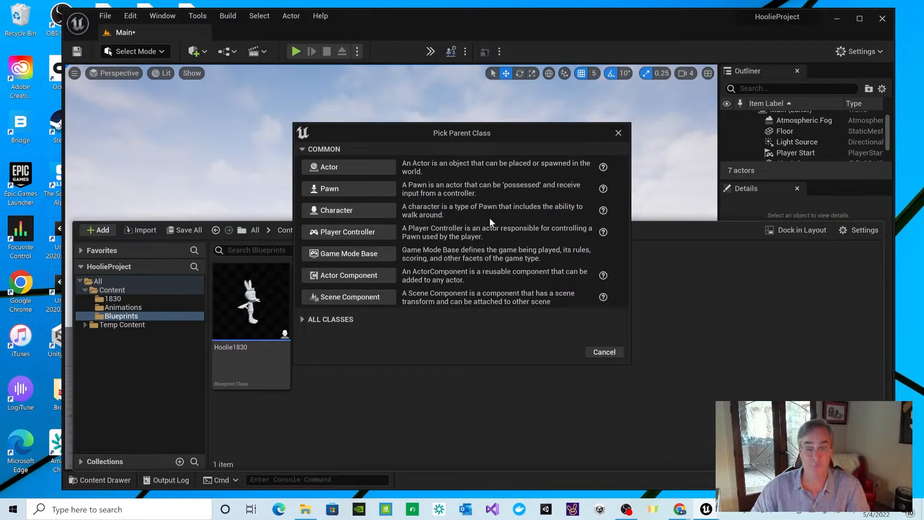
{"action": "left_click", "coordinate": [371, 255]}
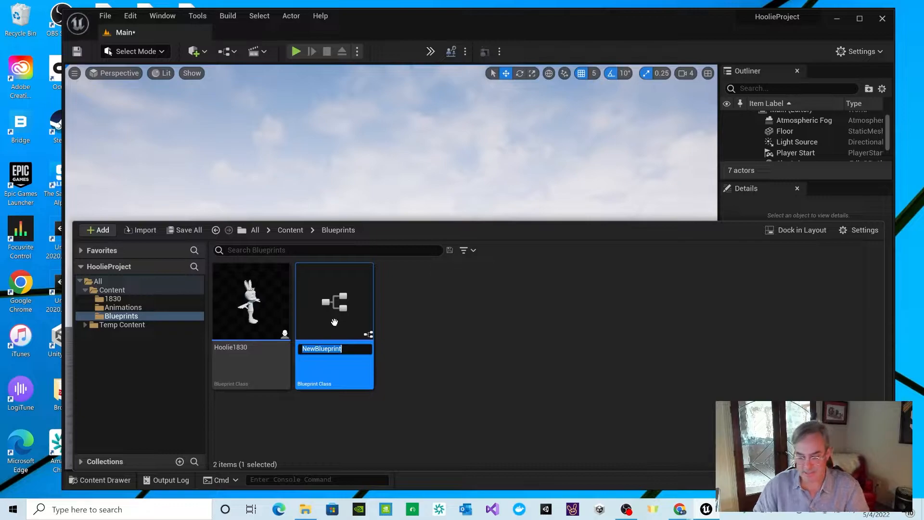
{"action": "type", "text": "HoolieGameMode"}
{"action": "key", "text": "Return"}
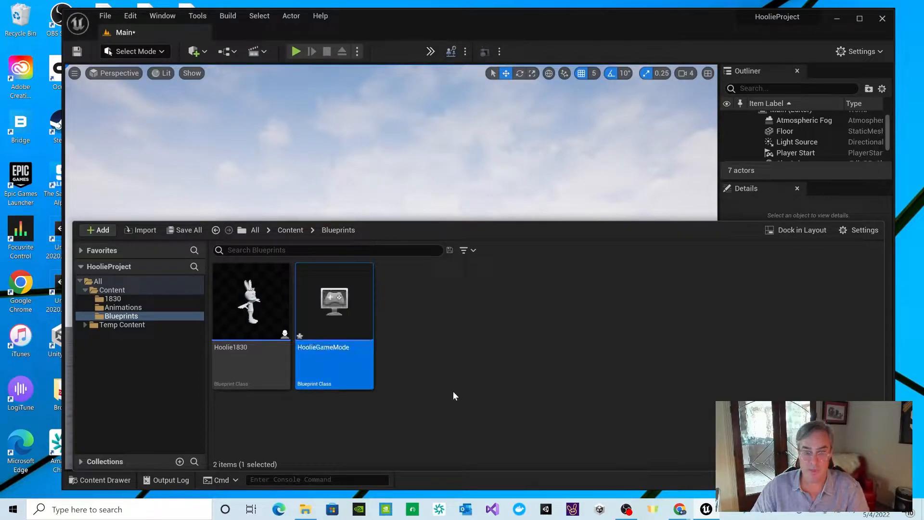
Step: Open the HoolieGameMode blueprint and set its Default Pawn Class to Hoolie1830
{"action": "left_click", "coordinate": [252, 361]}
{"action": "left_click", "coordinate": [313, 383]}
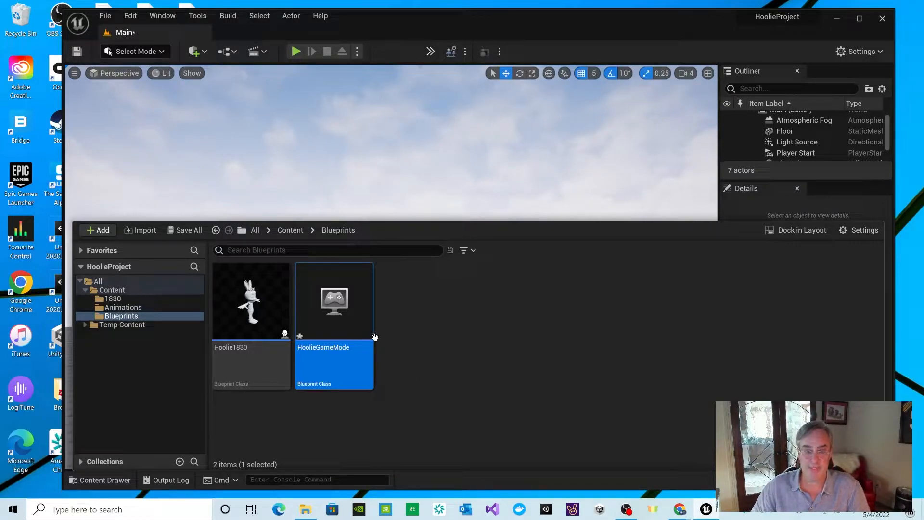
{"action": "double_click", "coordinate": [338, 312]}
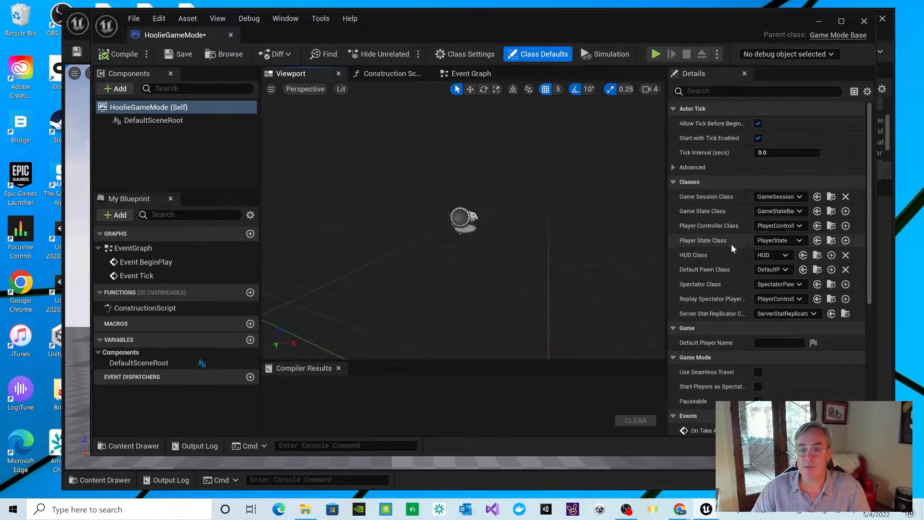
{"action": "left_click", "coordinate": [787, 269]}
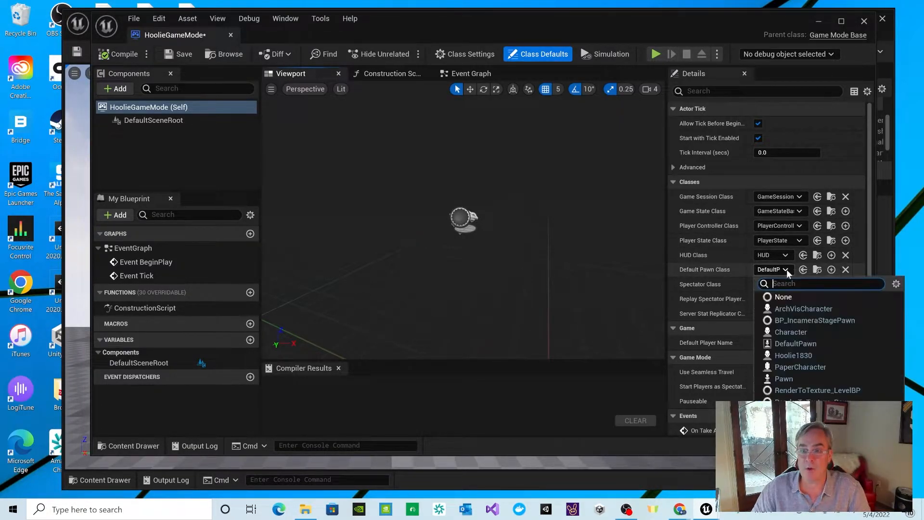
{"action": "left_click", "coordinate": [798, 357]}
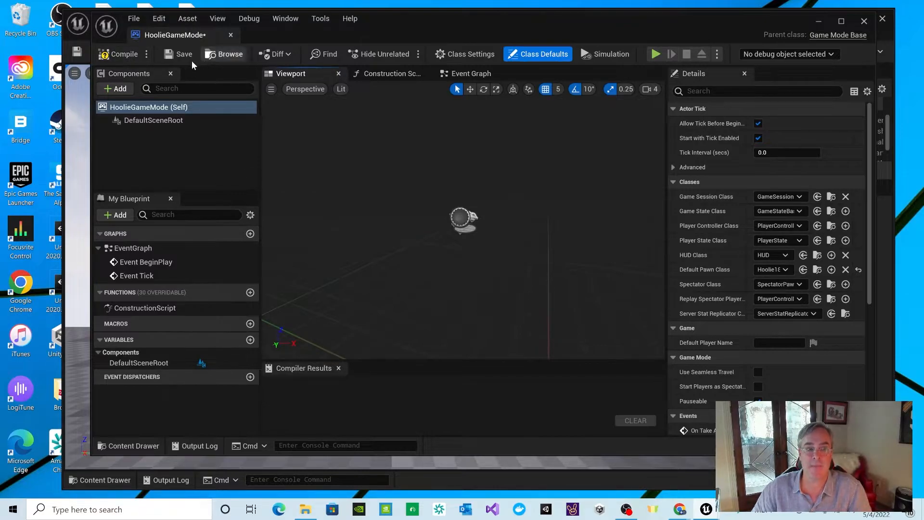
Step: Compile the HoolieGameMode blueprint, close its editor and save all project changes
{"action": "left_click", "coordinate": [115, 57]}
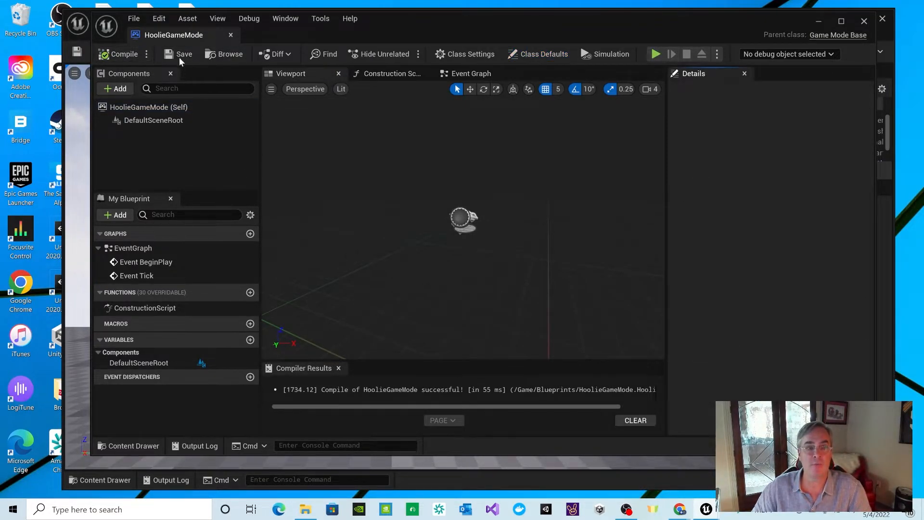
{"action": "left_click", "coordinate": [125, 54]}
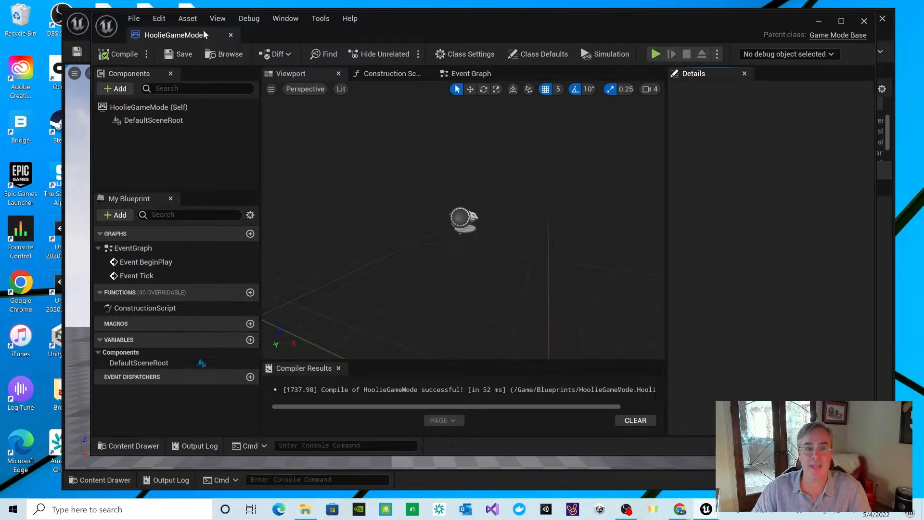
{"action": "left_click", "coordinate": [864, 21]}
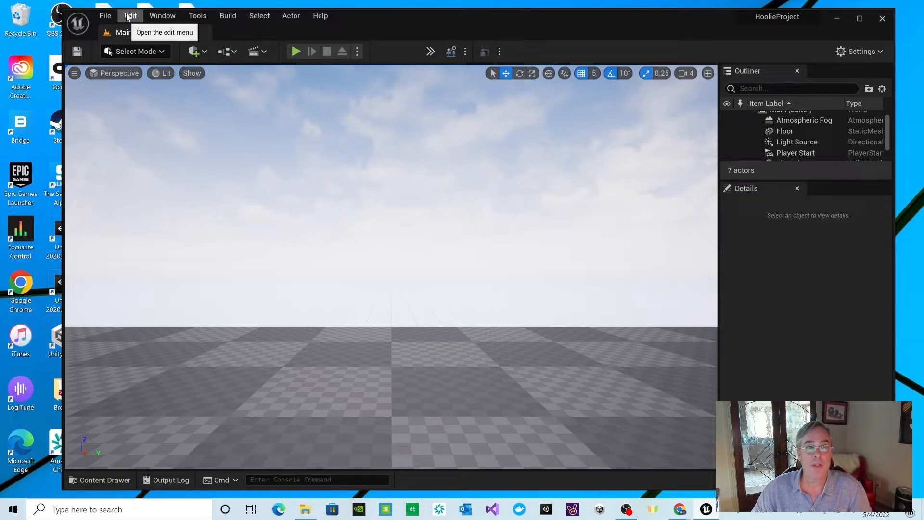
{"action": "left_click", "coordinate": [105, 16]}
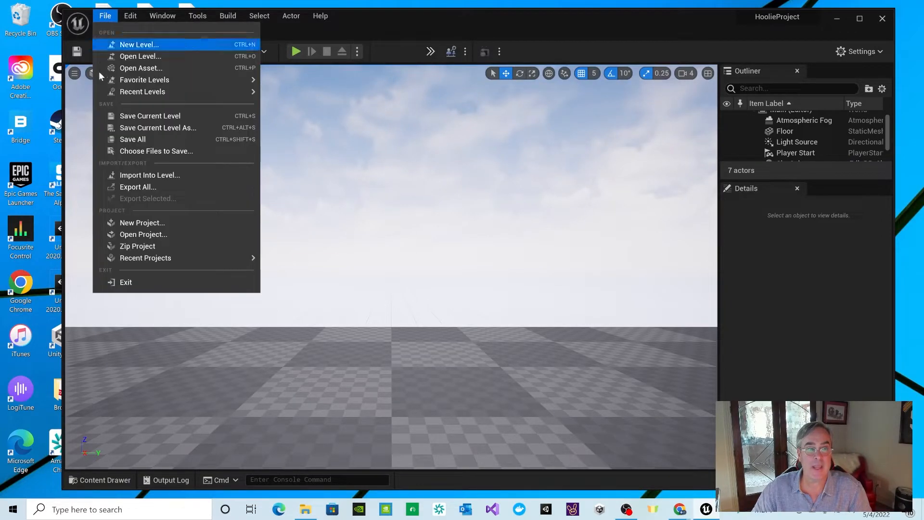
{"action": "left_click", "coordinate": [133, 140]}
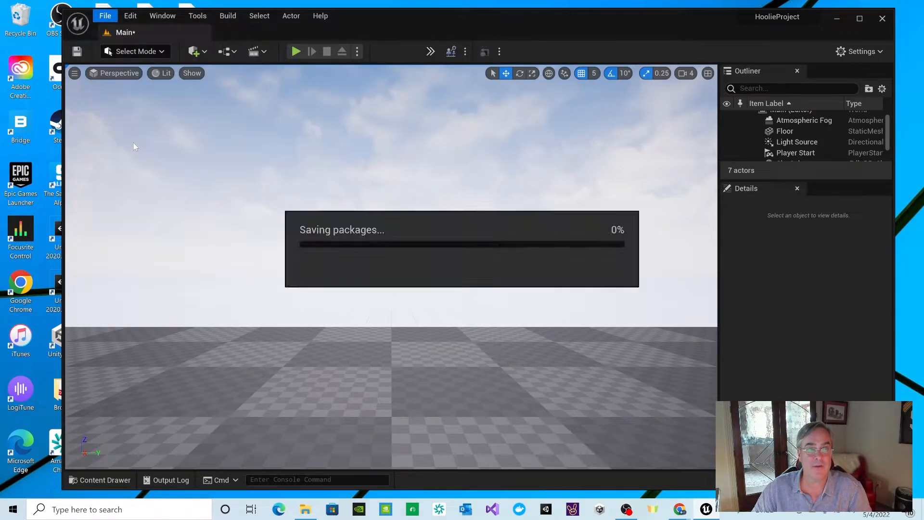
Step: Set the project's Default GameMode to HoolieGameMode in the Maps & Modes project settings
{"action": "left_click", "coordinate": [132, 17]}
{"action": "left_click", "coordinate": [150, 177]}
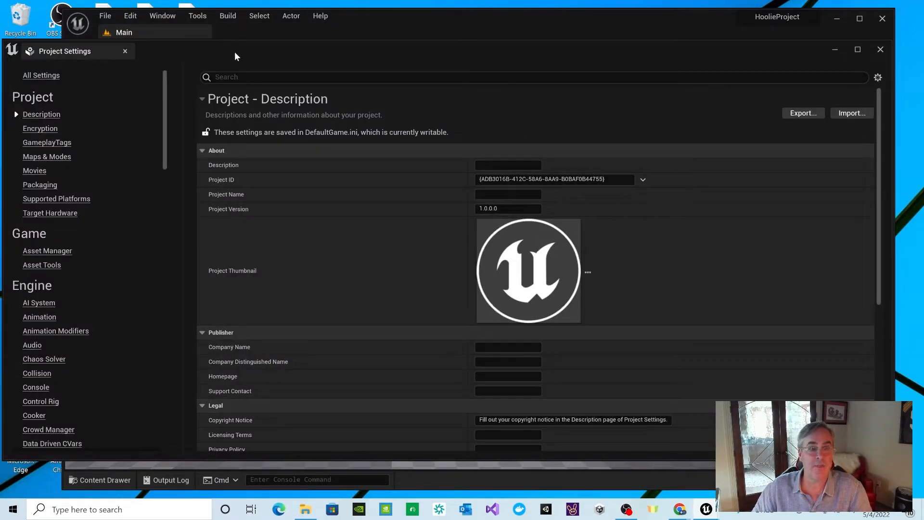
{"action": "left_click_drag", "start_coordinate": [237, 41], "coordinate": [250, 23]}
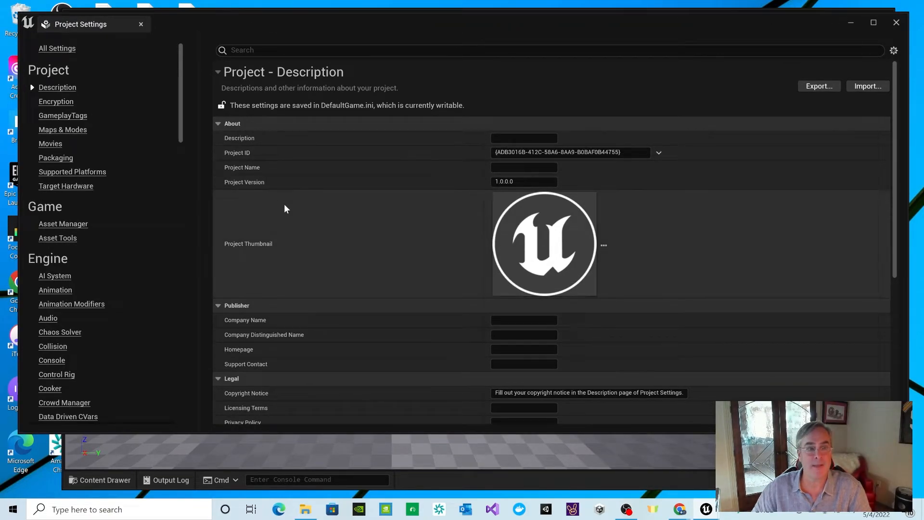
{"action": "left_click", "coordinate": [62, 130]}
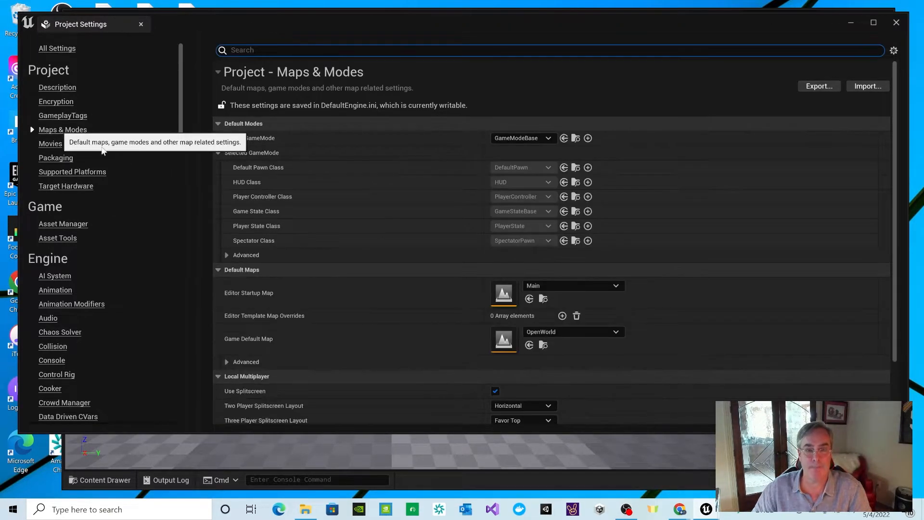
{"action": "left_click", "coordinate": [548, 139]}
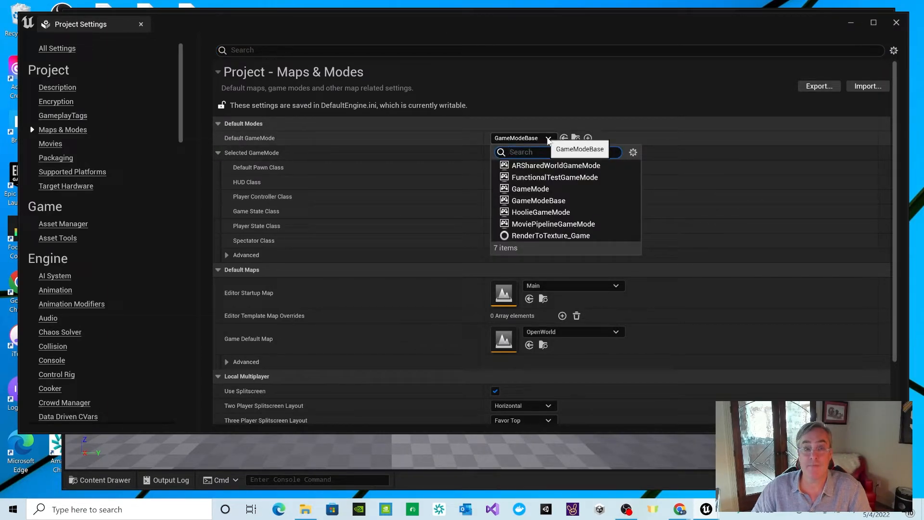
{"action": "left_click", "coordinate": [542, 215]}
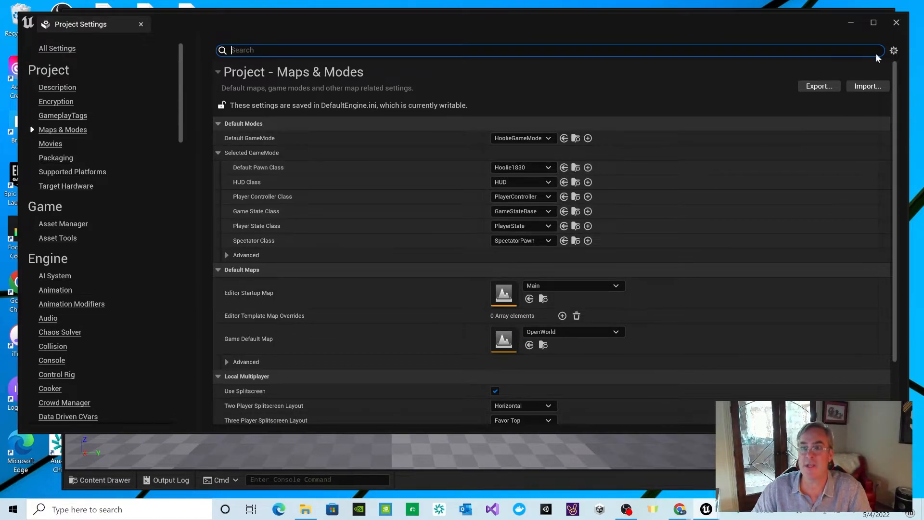
{"action": "left_click", "coordinate": [897, 23]}
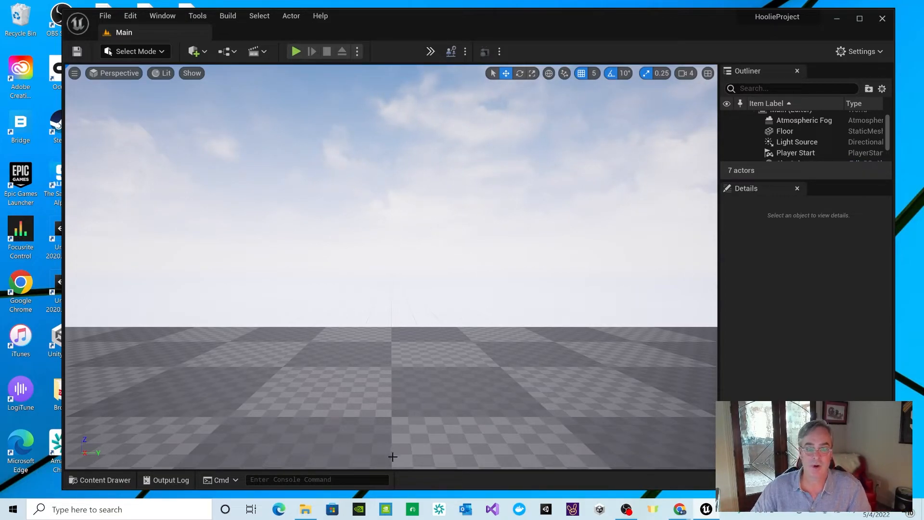
Step: Run the Main level in the viewport to check which pawn spawns, and stop the simulation
{"action": "left_click", "coordinate": [118, 479]}
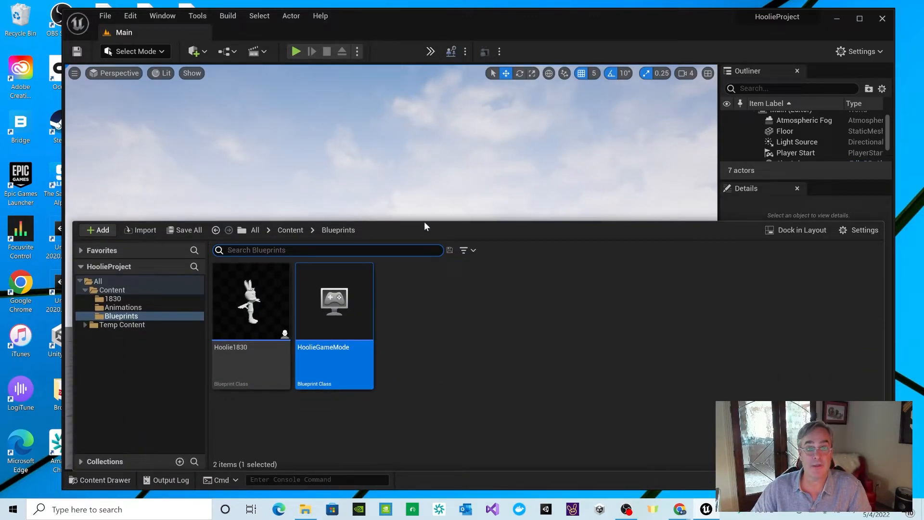
{"action": "left_click_drag", "start_coordinate": [424, 222], "coordinate": [413, 452]}
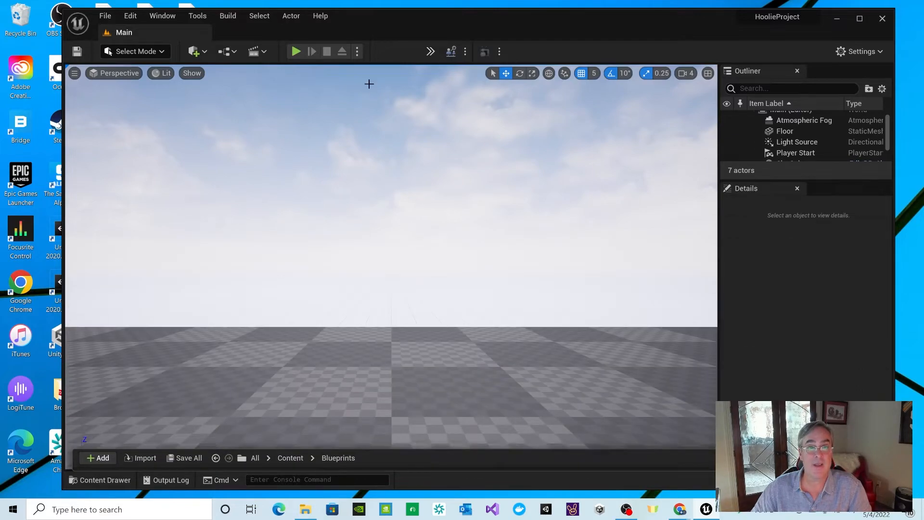
{"action": "left_click", "coordinate": [295, 51]}
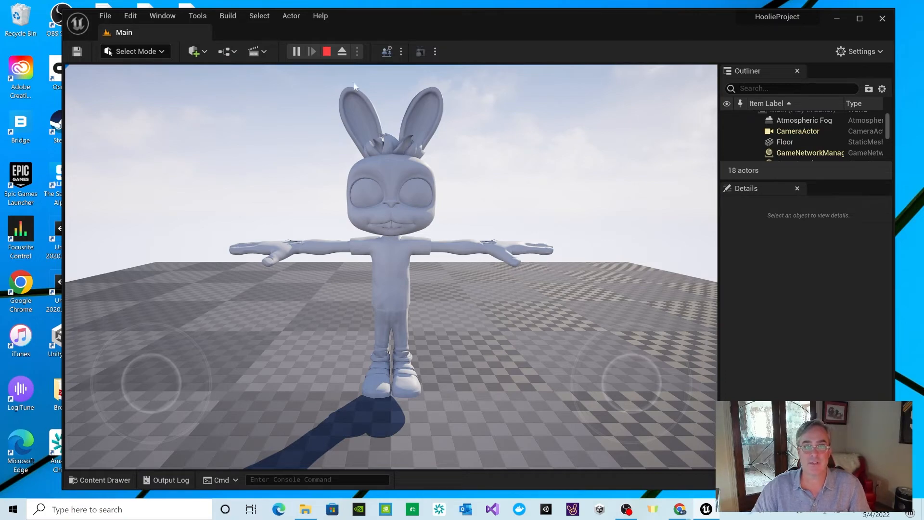
{"action": "left_click", "coordinate": [327, 51]}
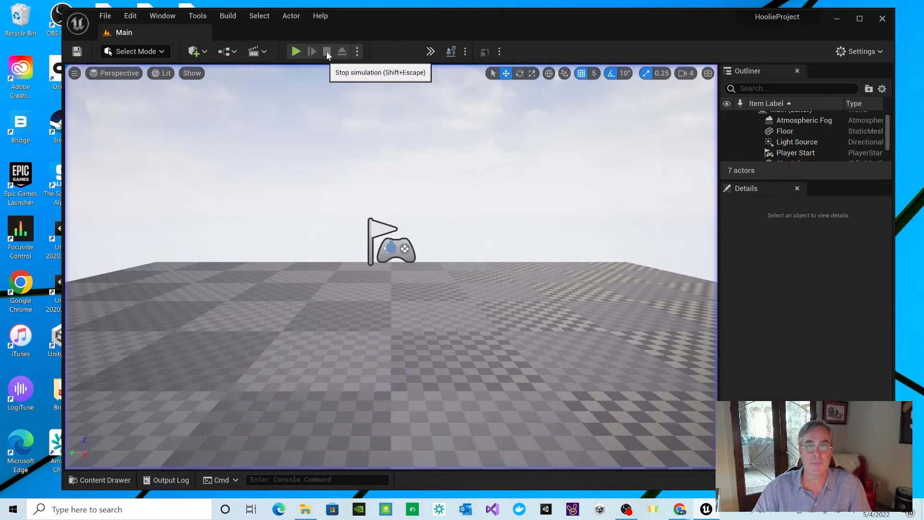
Step: Bring up the project's Blueprints folder content again
{"action": "left_click", "coordinate": [104, 480]}
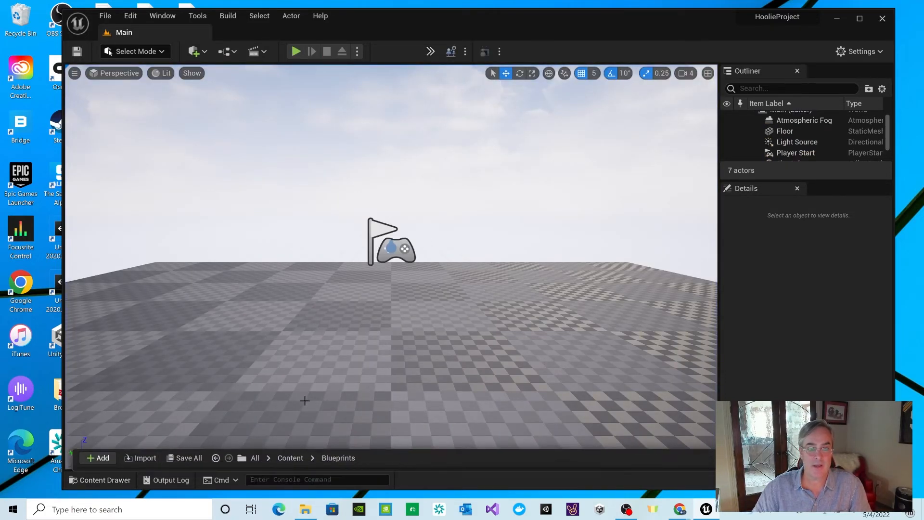